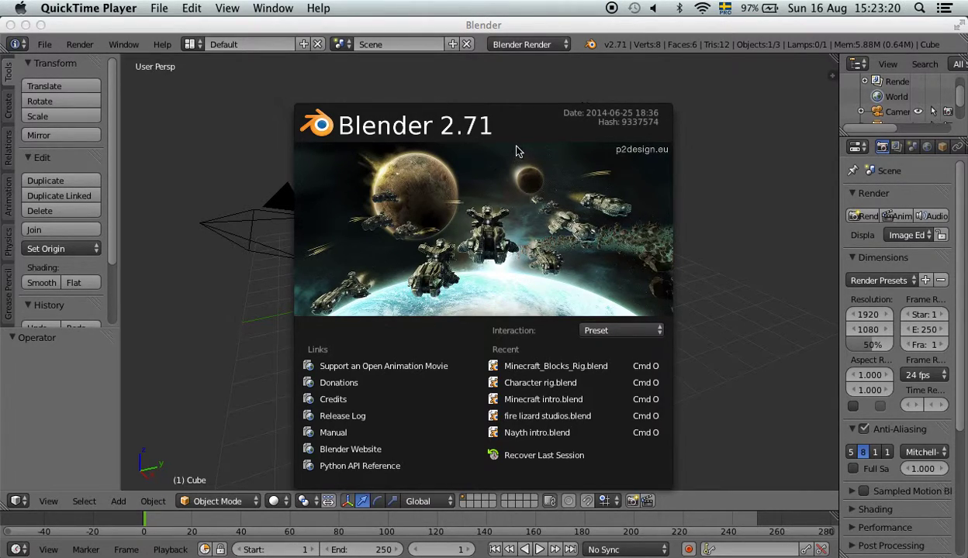
# Dismiss the splash screen and widen the properties editor beside the 3D view
pyautogui.click(696, 227)
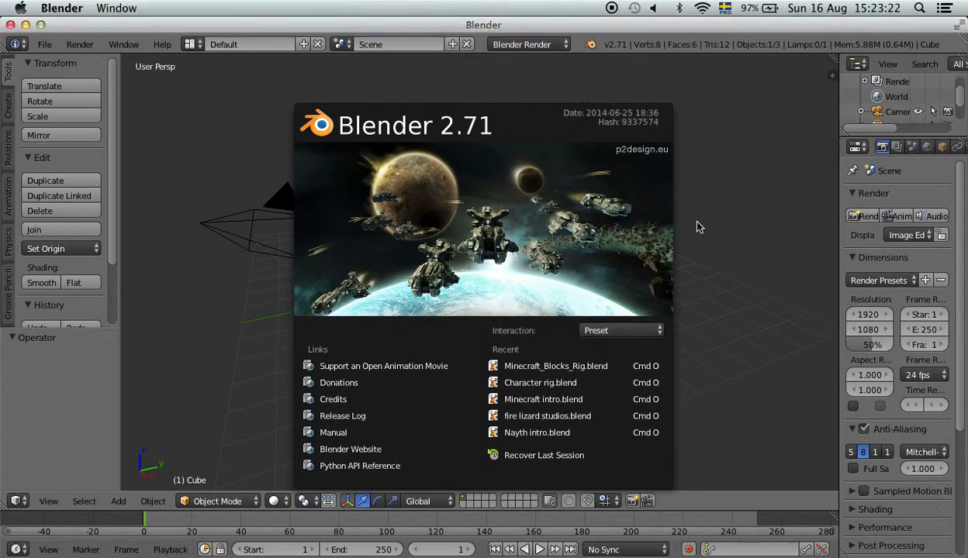
pyautogui.click(696, 227)
pyautogui.moveTo(663, 230); pyautogui.dragTo(735, 199, button='middle')
pyautogui.scroll(4, 682, 202)
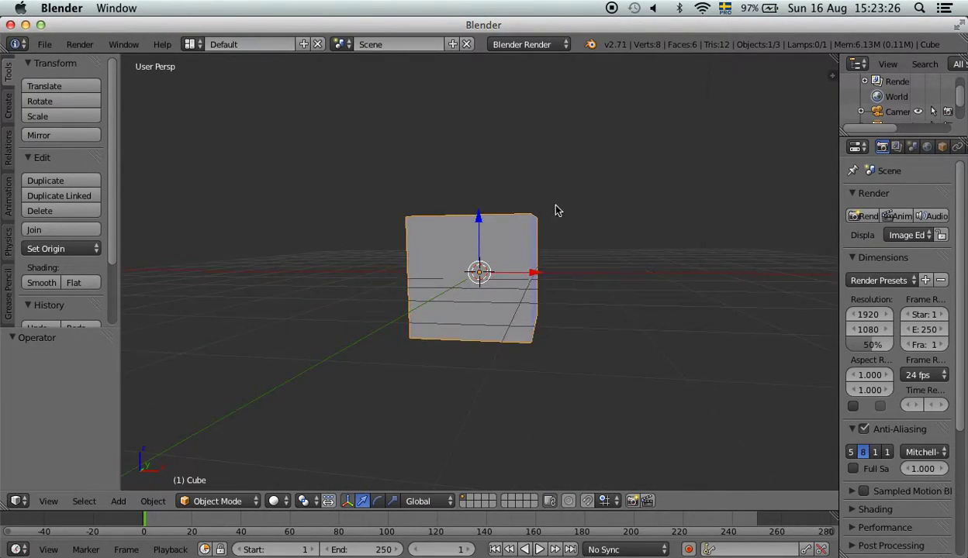
pyautogui.scroll(1, 555, 204)
pyautogui.moveTo(553, 206); pyautogui.dragTo(553, 255, button='middle')
pyautogui.scroll(5, 461, 255)
pyautogui.scroll(-5, 461, 258)
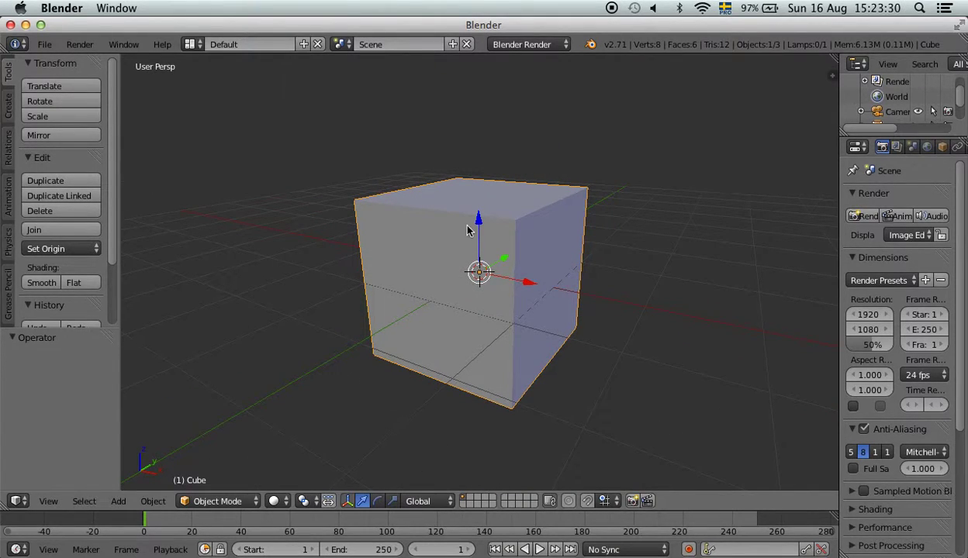
pyautogui.moveTo(474, 234); pyautogui.dragTo(543, 203, button='middle')
pyautogui.moveTo(837, 154); pyautogui.dragTo(670, 155)
pyautogui.moveTo(512, 205)
pyautogui.mouseDown(button='middle')
pyautogui.moveTo(471, 212)
pyautogui.moveTo(447, 198)
pyautogui.moveTo(432, 215)
pyautogui.moveTo(503, 206)
pyautogui.mouseUp(button='middle')
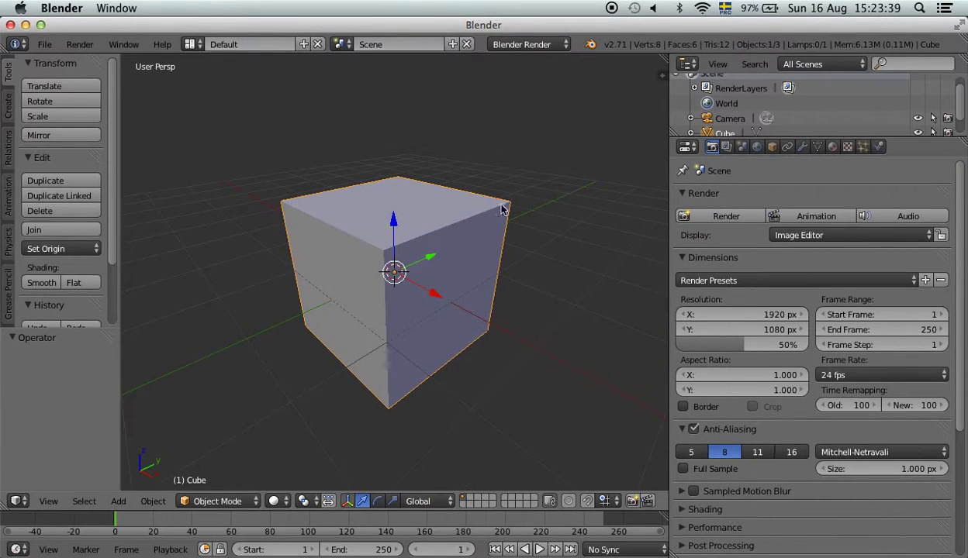
# Add a Wave modifier to the default cube
pyautogui.click(803, 147)
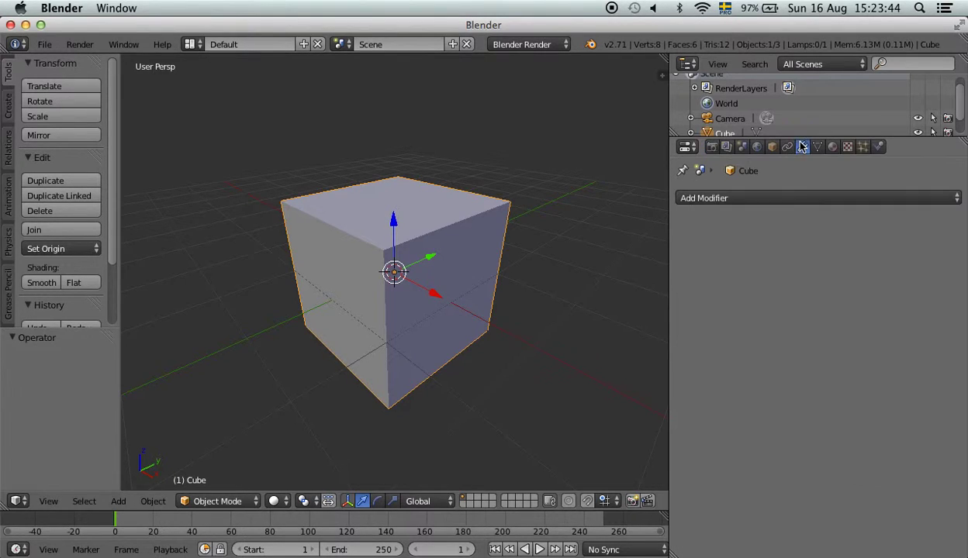
pyautogui.click(784, 197)
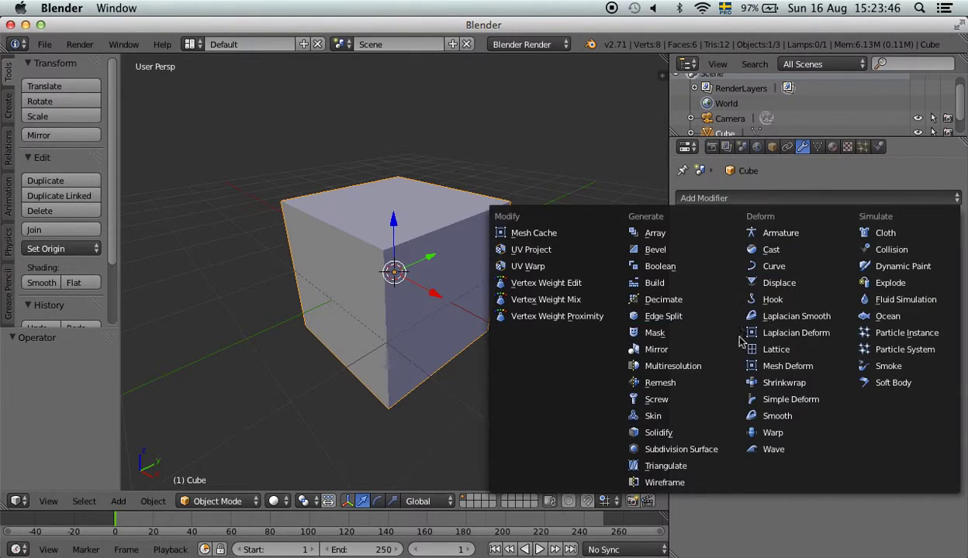
pyautogui.click(763, 449)
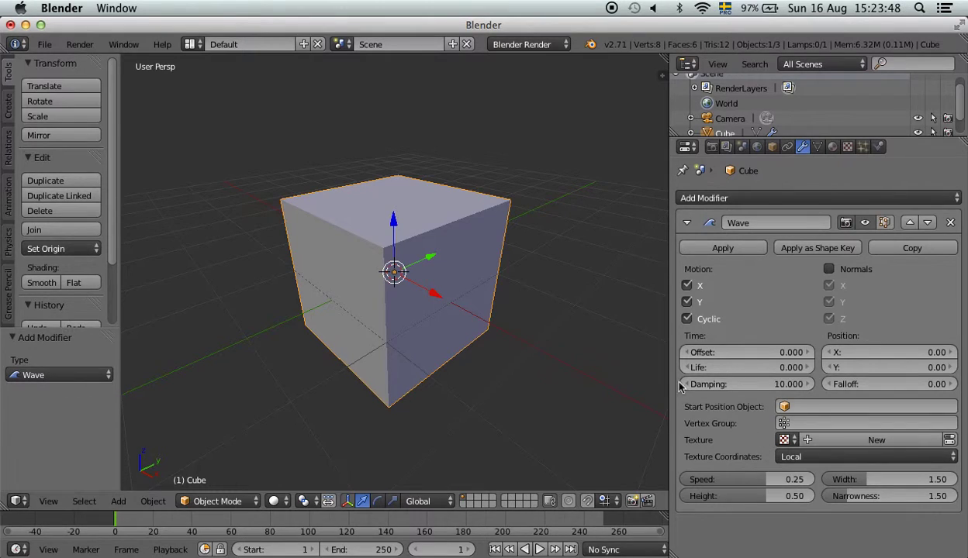
# Play the animation to preview the wave on the cube, stop it, and return to frame 1
pyautogui.click(539, 550)
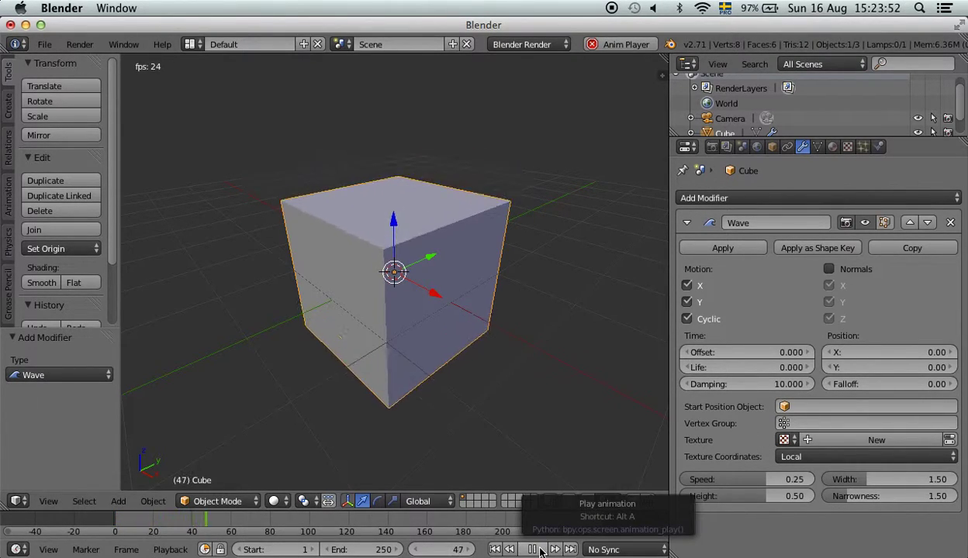
pyautogui.click(541, 550)
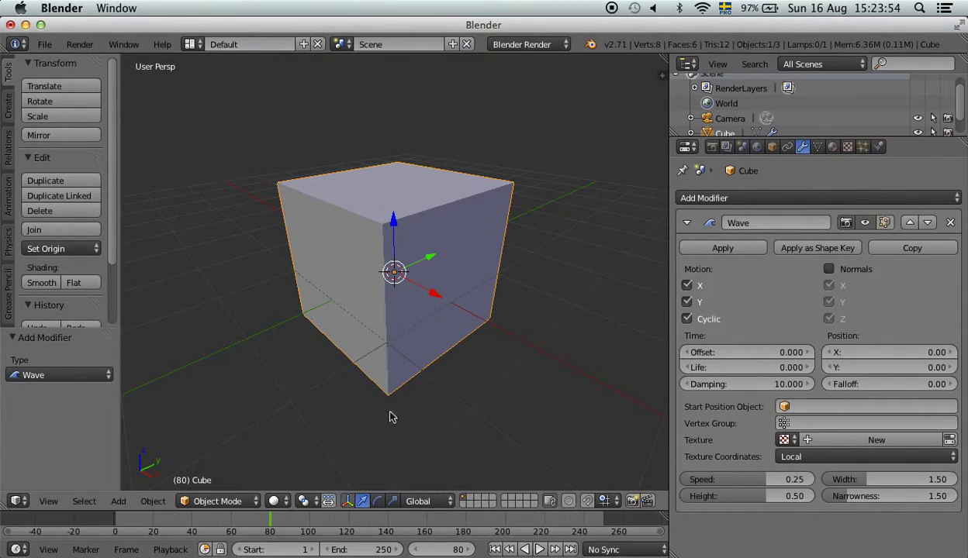
pyautogui.moveTo(124, 520); pyautogui.dragTo(115, 521)
# Enter Edit Mode, switch to face selection and subdivide the whole cube five times
pyautogui.moveTo(367, 271); pyautogui.dragTo(425, 225, button='middle')
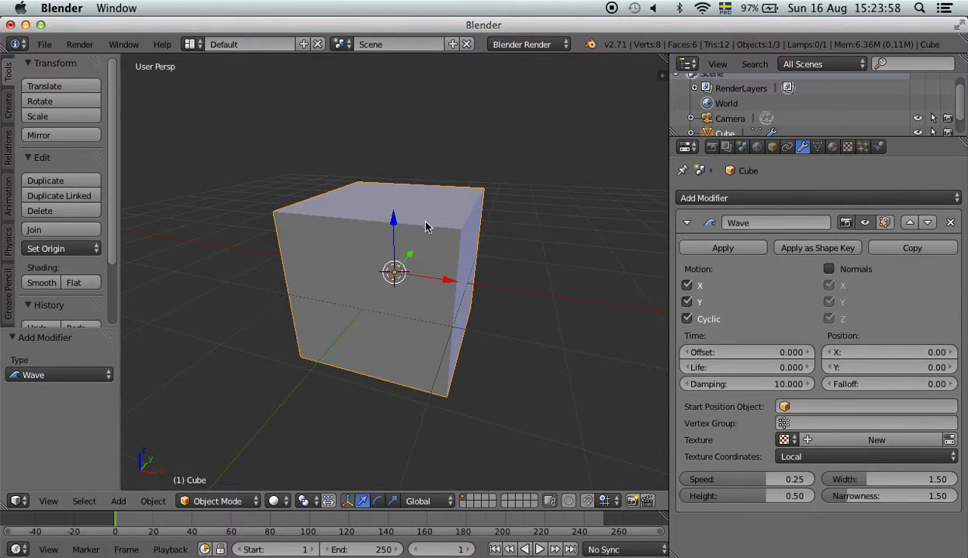
pyautogui.click(208, 501)
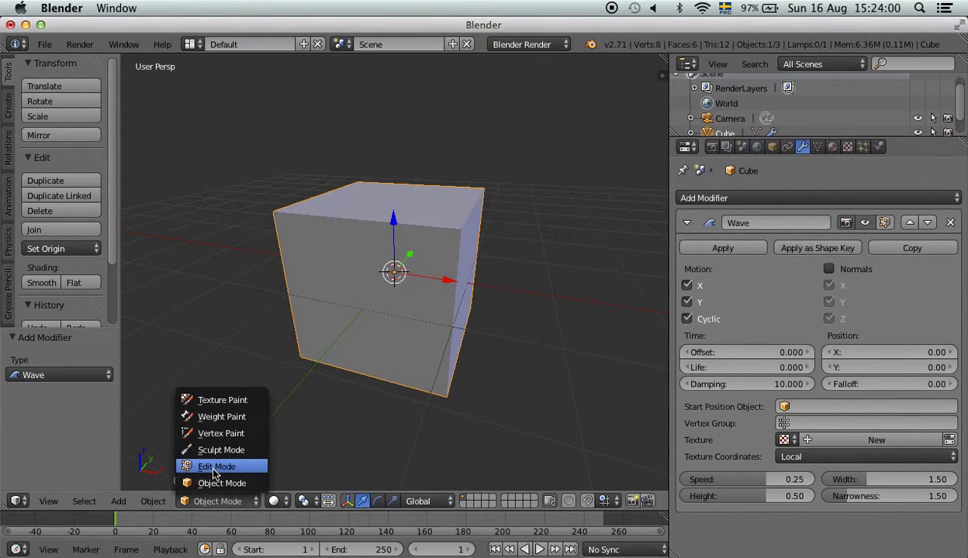
pyautogui.click(211, 468)
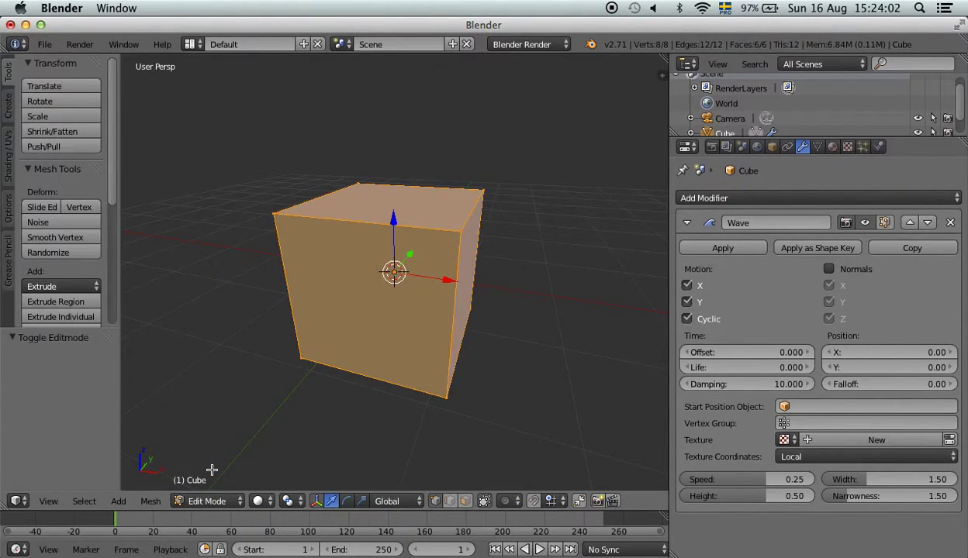
pyautogui.click(466, 501)
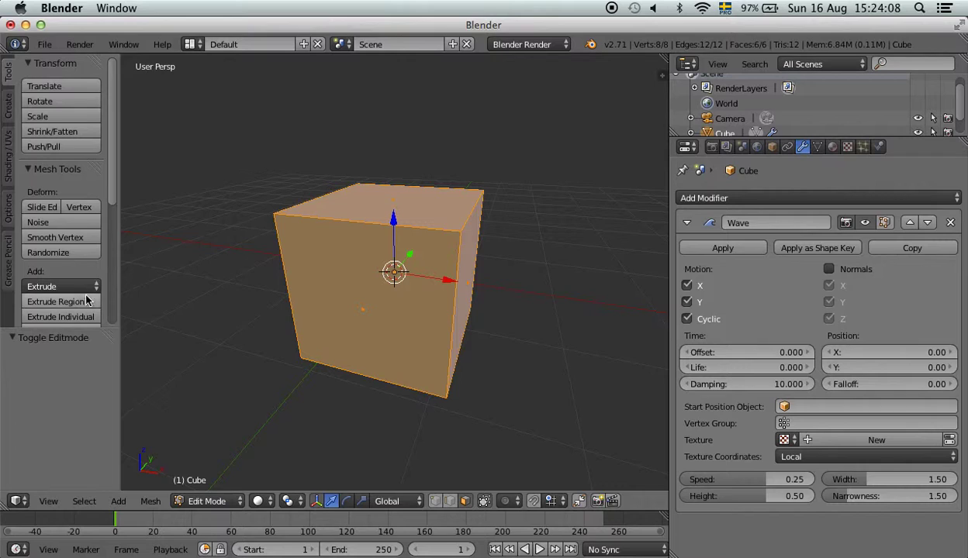
pyautogui.scroll(-4, 105, 194)
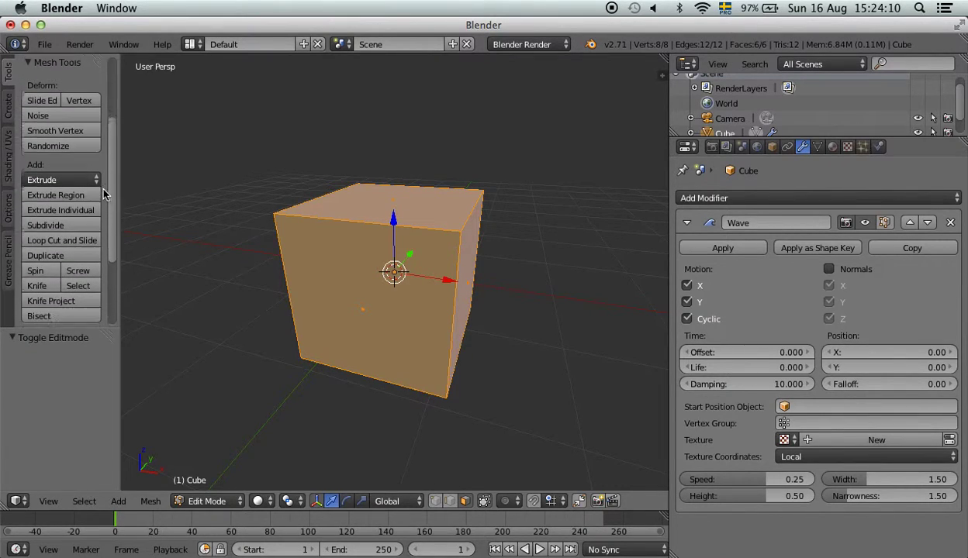
pyautogui.scroll(-3, 105, 194)
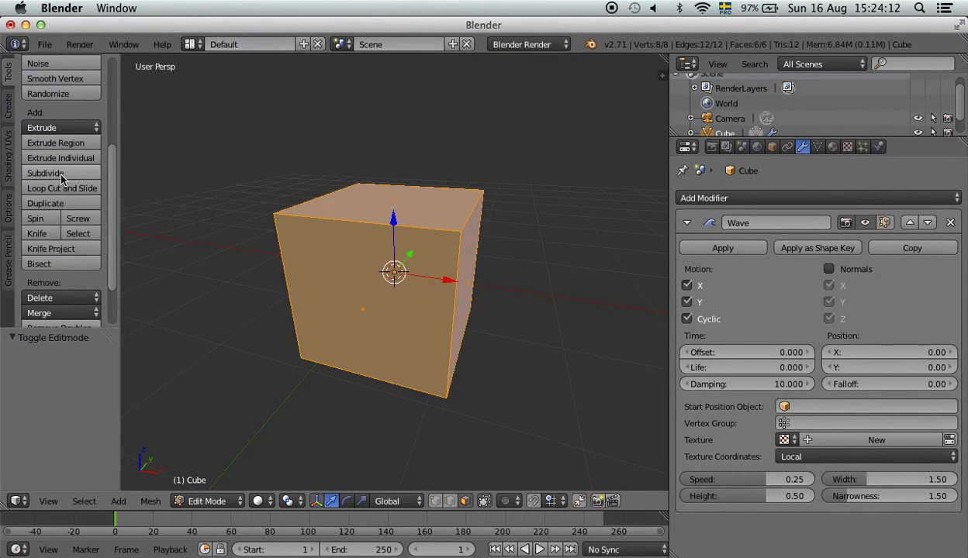
pyautogui.click(61, 174)
pyautogui.click(61, 174)
pyautogui.click(61, 174)
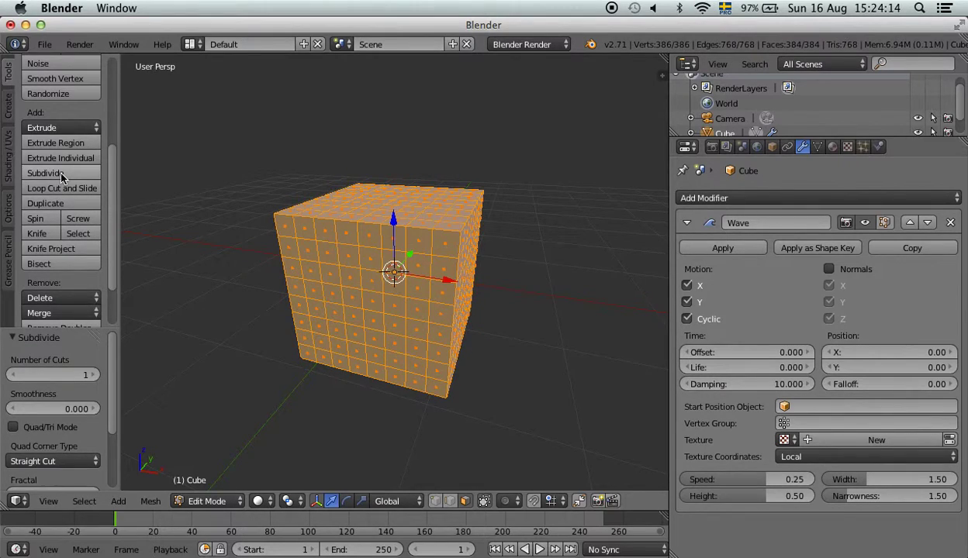
pyautogui.click(62, 174)
pyautogui.click(61, 174)
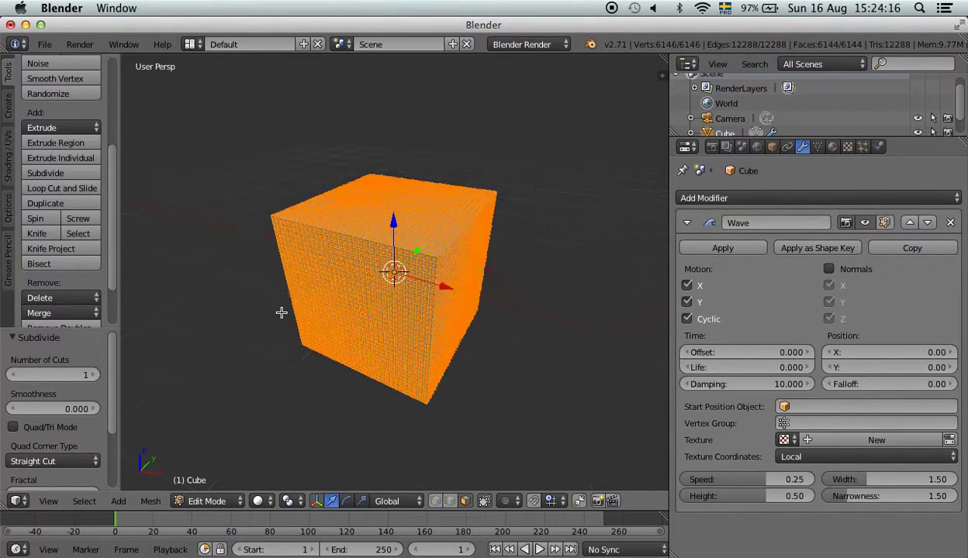
# Return to Object Mode and scrub the timeline back to frame 1
pyautogui.scroll(5, 284, 299)
pyautogui.scroll(-5, 284, 300)
pyautogui.moveTo(282, 274); pyautogui.dragTo(277, 302, button='middle')
pyautogui.scroll(-3, 277, 303)
pyautogui.click(197, 501)
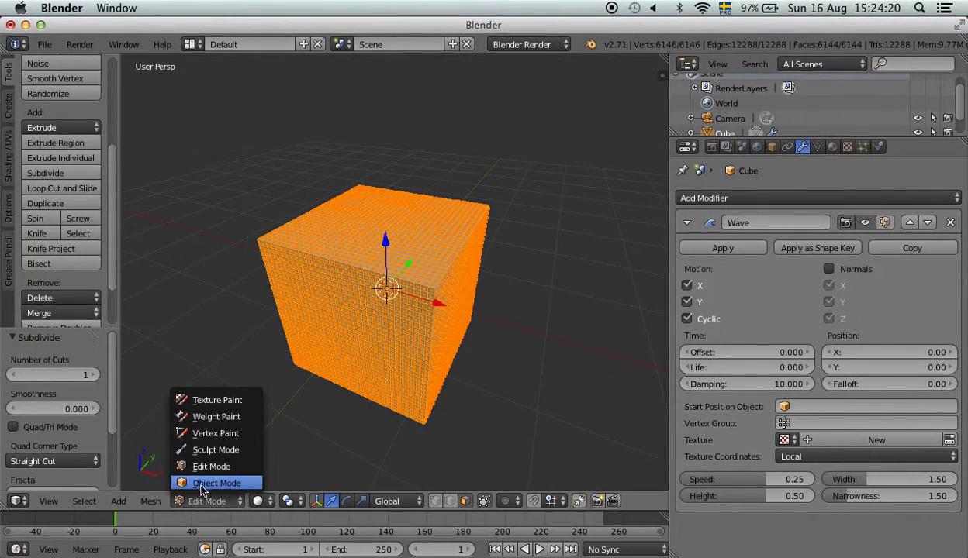
pyautogui.click(208, 483)
pyautogui.moveTo(124, 521)
pyautogui.mouseDown()
pyautogui.moveTo(218, 522)
pyautogui.moveTo(116, 524)
pyautogui.mouseUp()
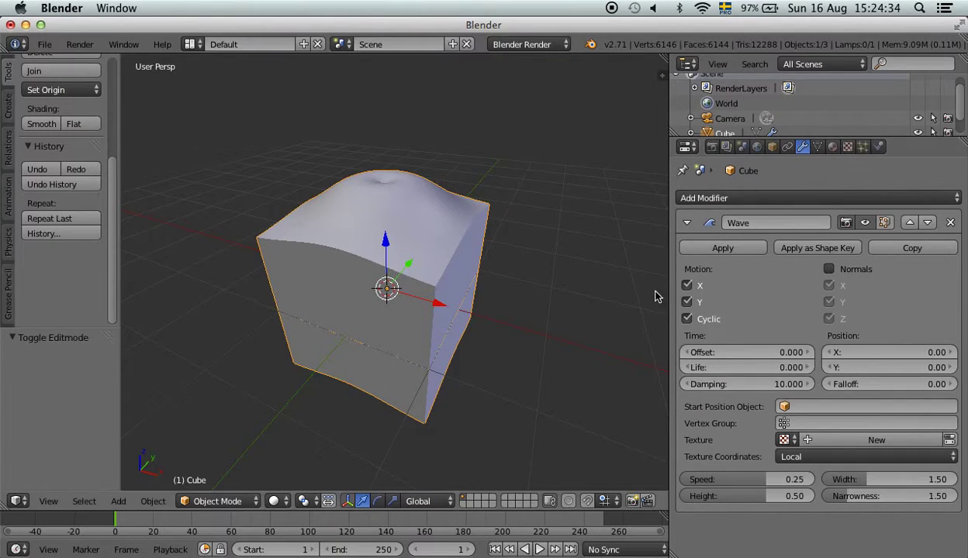
# Turn off Y motion in the Wave modifier and play the animation to view the wave along X
pyautogui.moveTo(580, 293); pyautogui.dragTo(432, 224, button='middle')
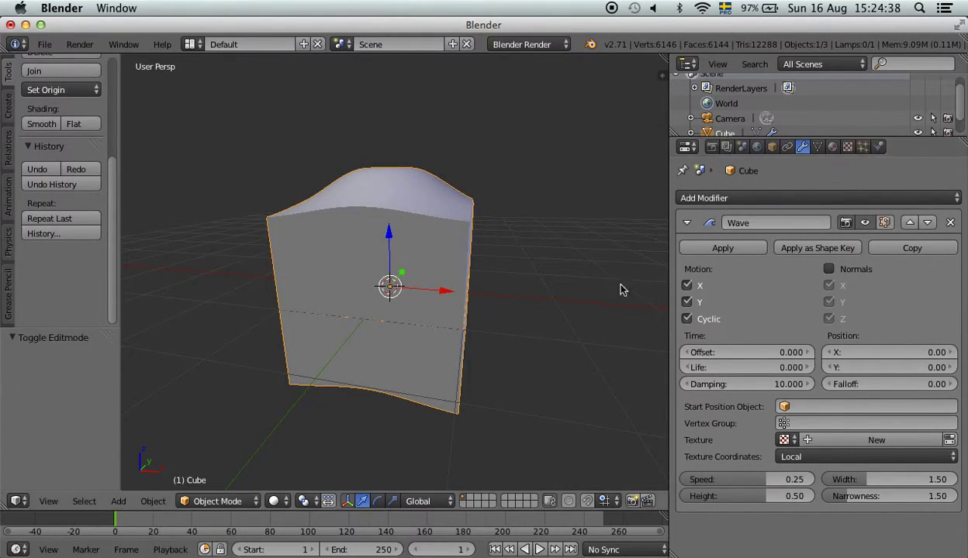
pyautogui.moveTo(622, 287); pyautogui.dragTo(352, 288, button='middle')
pyautogui.moveTo(481, 285); pyautogui.dragTo(419, 271, button='middle')
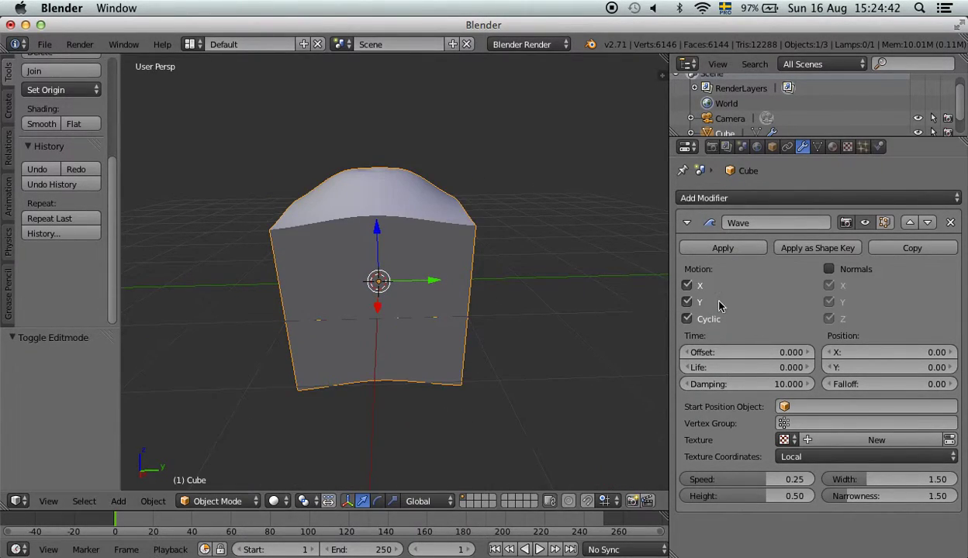
pyautogui.moveTo(527, 296)
pyautogui.mouseDown(button='middle')
pyautogui.moveTo(667, 296)
pyautogui.moveTo(647, 282)
pyautogui.mouseUp(button='middle')
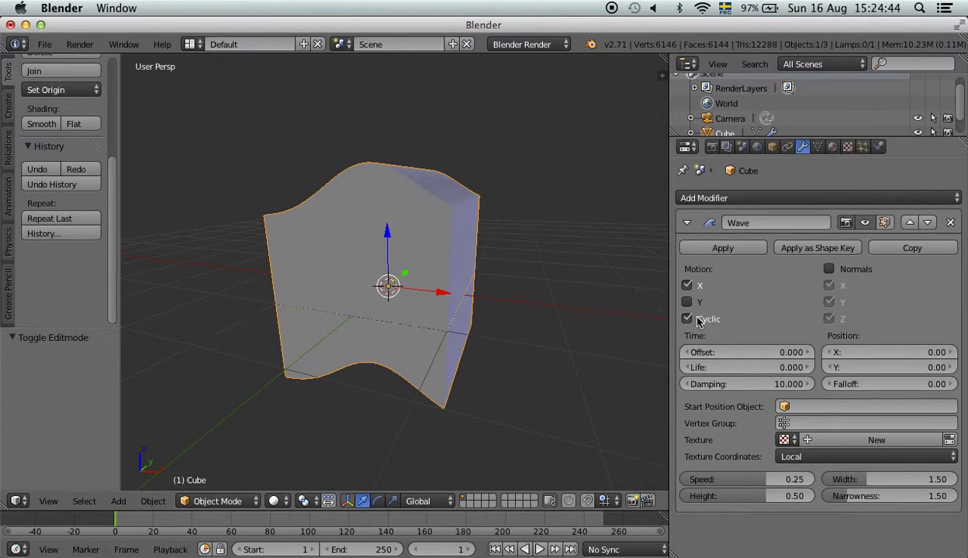
pyautogui.moveTo(542, 307); pyautogui.dragTo(576, 316, button='middle')
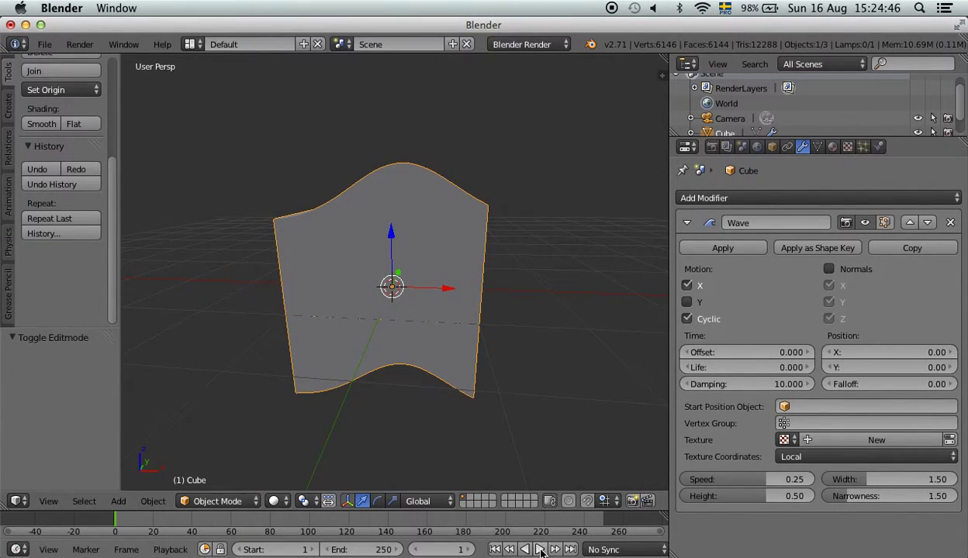
pyautogui.hotkey('alt', 'a')
pyautogui.moveTo(508, 472); pyautogui.dragTo(442, 294, button='middle')
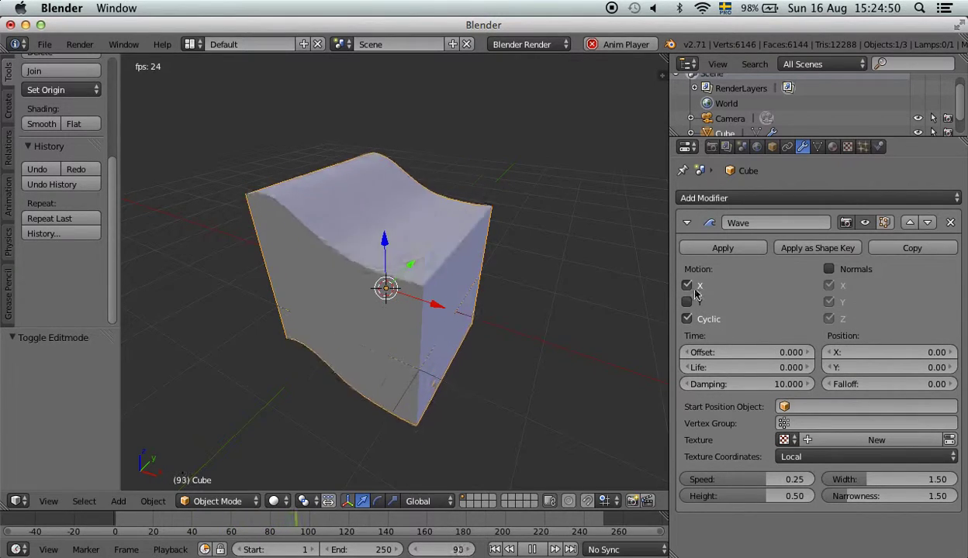
pyautogui.moveTo(316, 264); pyautogui.dragTo(423, 234, button='middle')
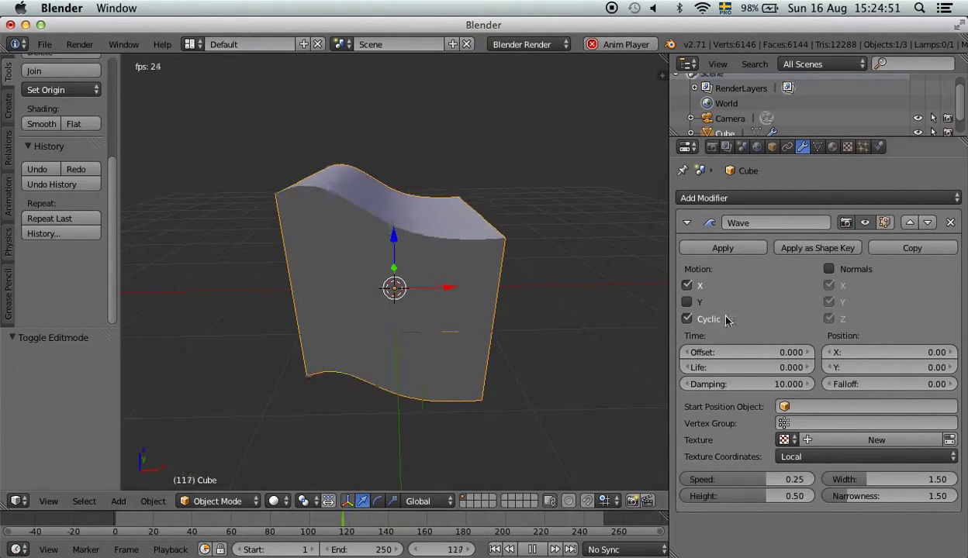
# Preview the wave with only Y motion enabled and restore X-only motion
pyautogui.click(687, 301)
pyautogui.click(686, 285)
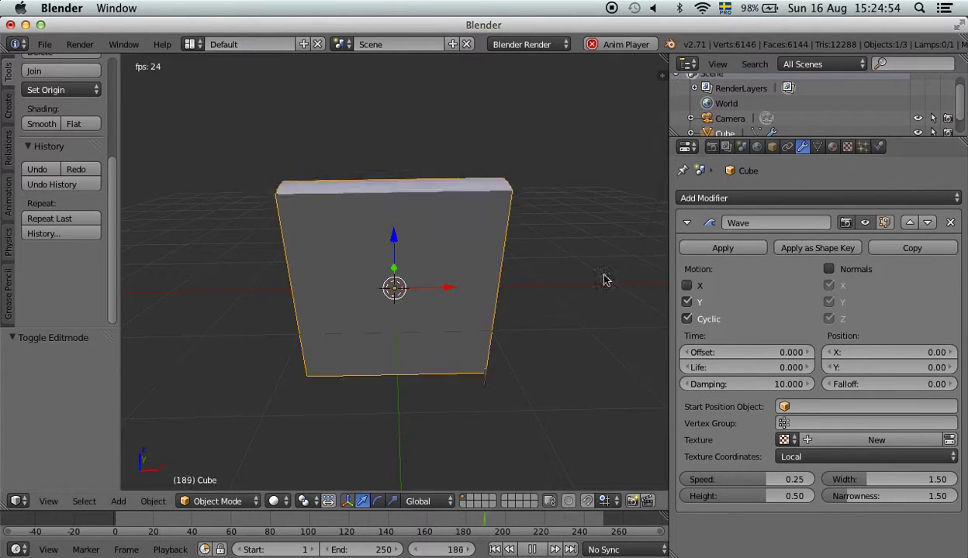
pyautogui.moveTo(605, 277); pyautogui.dragTo(616, 312, button='middle')
pyautogui.click(692, 287)
pyautogui.click(690, 302)
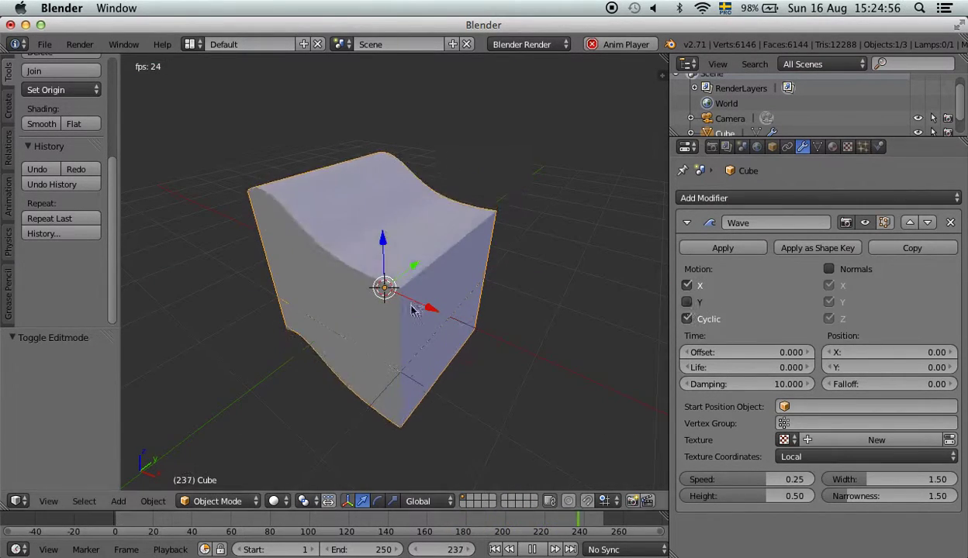
# Set the Wave modifier's speed to 0.09, height to -0.23, width to 0.54 and narrowness to 3.31
pyautogui.moveTo(412, 307); pyautogui.dragTo(428, 282, button='middle')
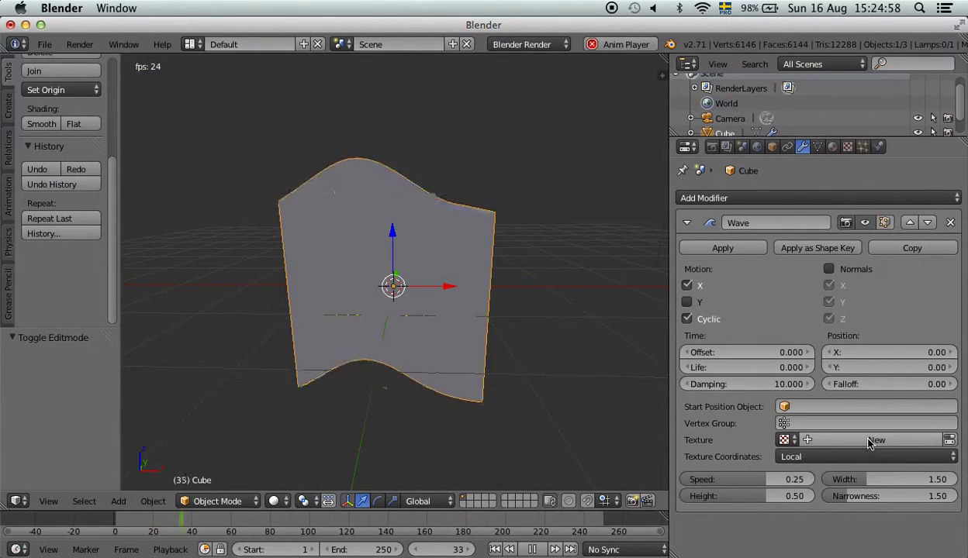
pyautogui.moveTo(773, 484)
pyautogui.mouseDown()
pyautogui.moveTo(746, 480)
pyautogui.moveTo(786, 480)
pyautogui.moveTo(766, 482)
pyautogui.mouseUp()
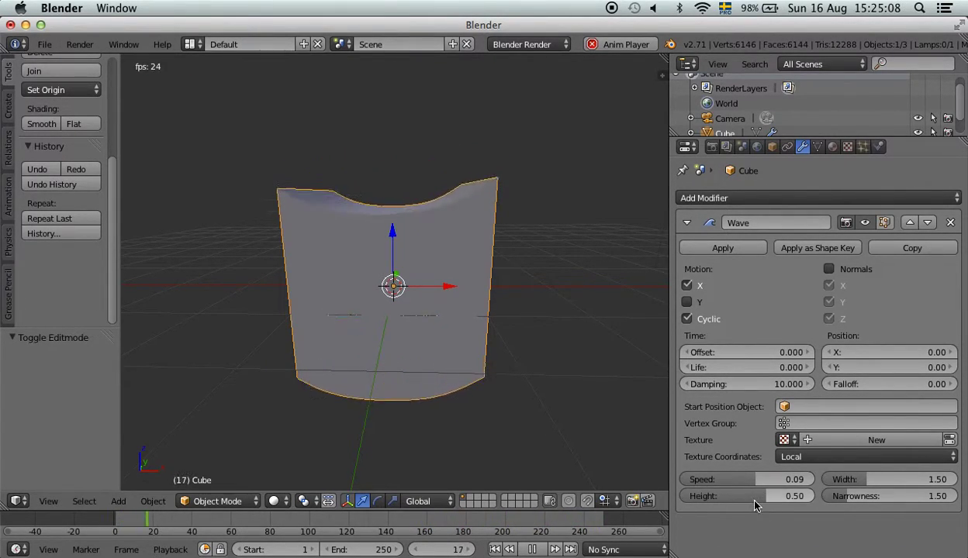
pyautogui.moveTo(757, 500)
pyautogui.mouseDown()
pyautogui.moveTo(740, 501)
pyautogui.moveTo(758, 498)
pyautogui.mouseUp()
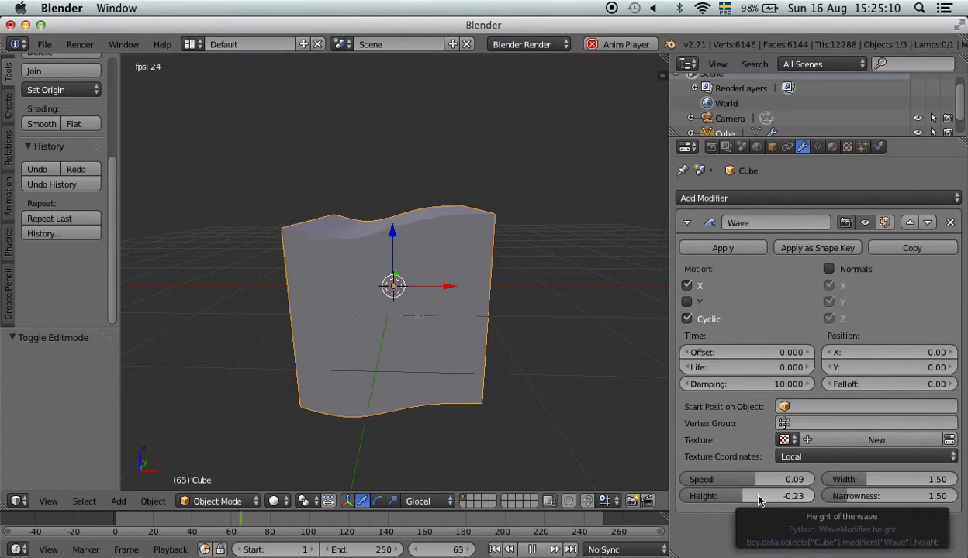
pyautogui.moveTo(845, 480); pyautogui.dragTo(847, 502)
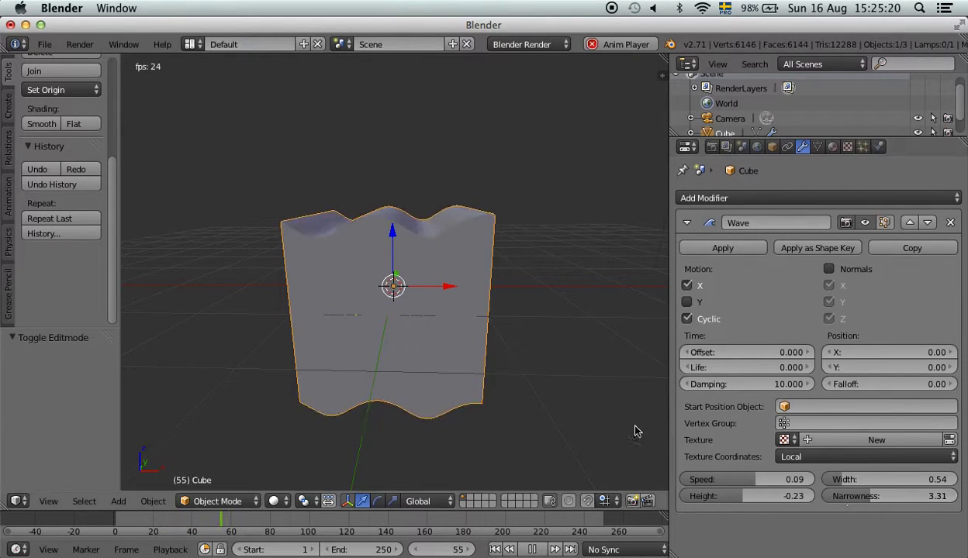
# Set the wave's X position to 15 and its damping to 5
pyautogui.moveTo(573, 430); pyautogui.dragTo(543, 427, button='middle')
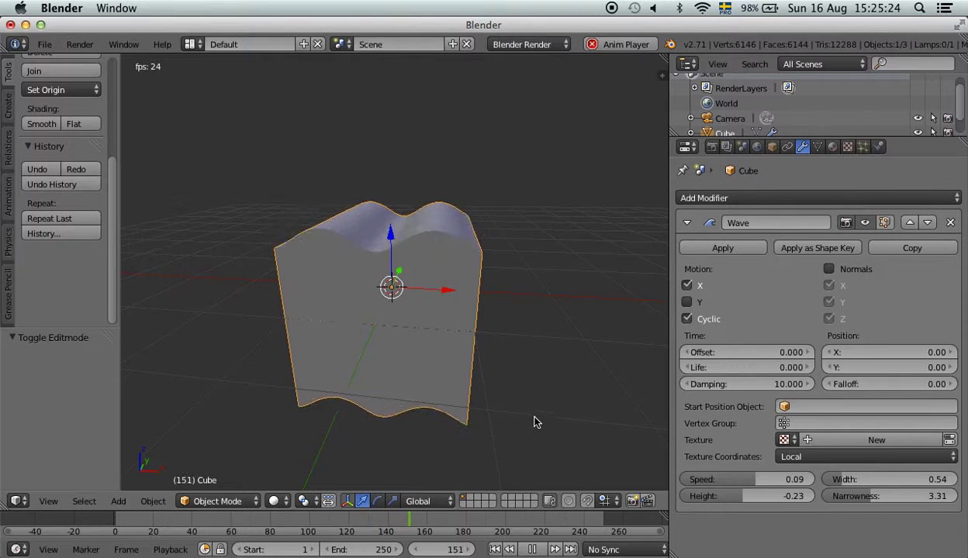
pyautogui.moveTo(849, 352); pyautogui.dragTo(869, 352)
pyautogui.moveTo(770, 382); pyautogui.dragTo(731, 384)
# Set the Wave modifier's life to 54.3 and stop the animation playback
pyautogui.moveTo(742, 367); pyautogui.dragTo(767, 367)
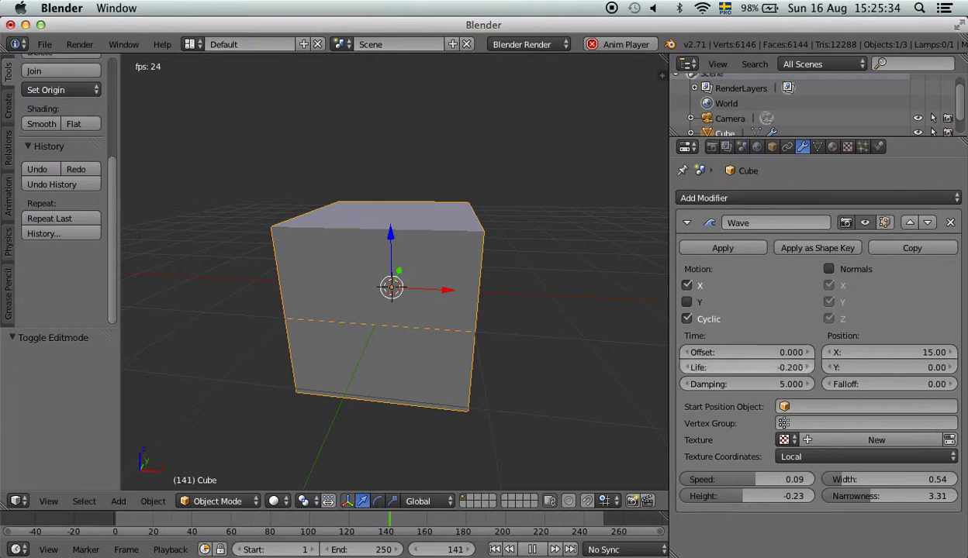
pyautogui.click(808, 367)
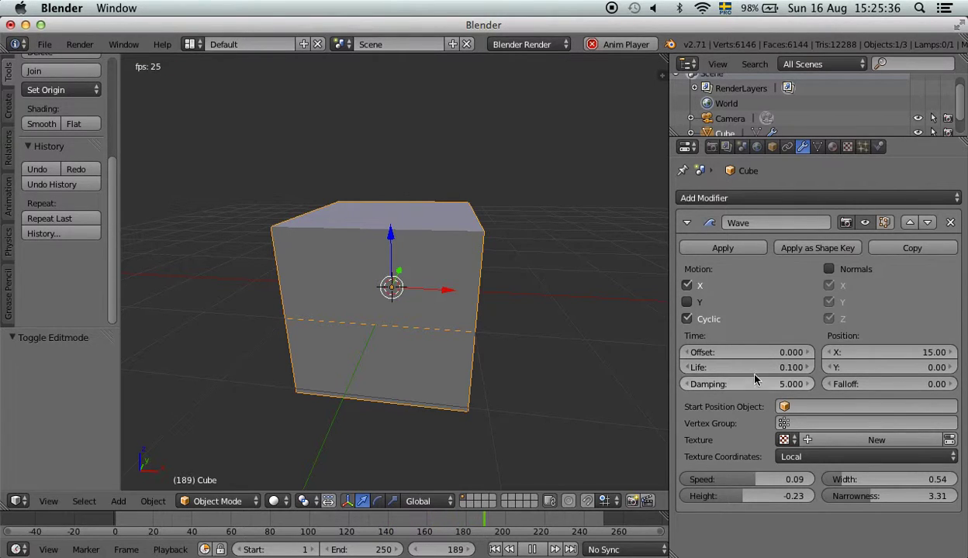
pyautogui.click(684, 367)
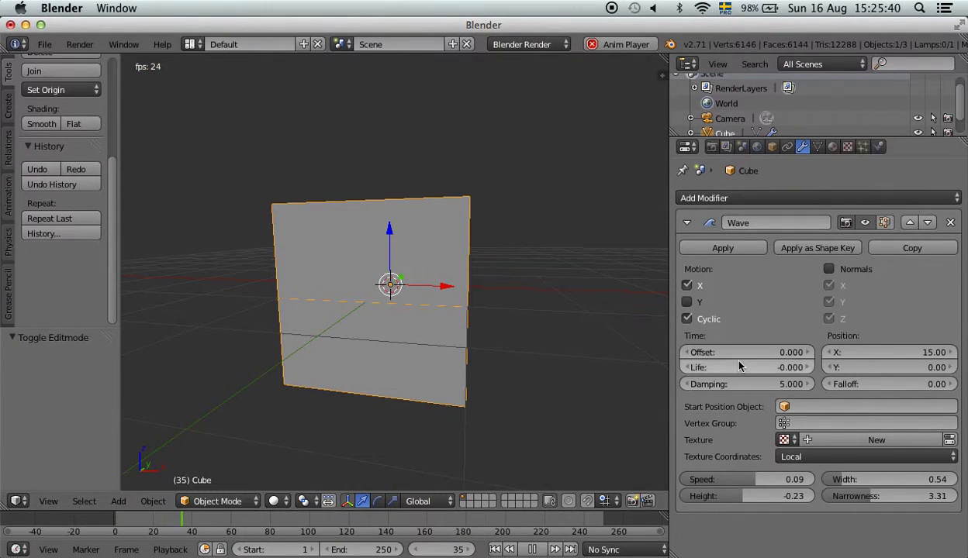
pyautogui.moveTo(741, 368); pyautogui.dragTo(790, 367)
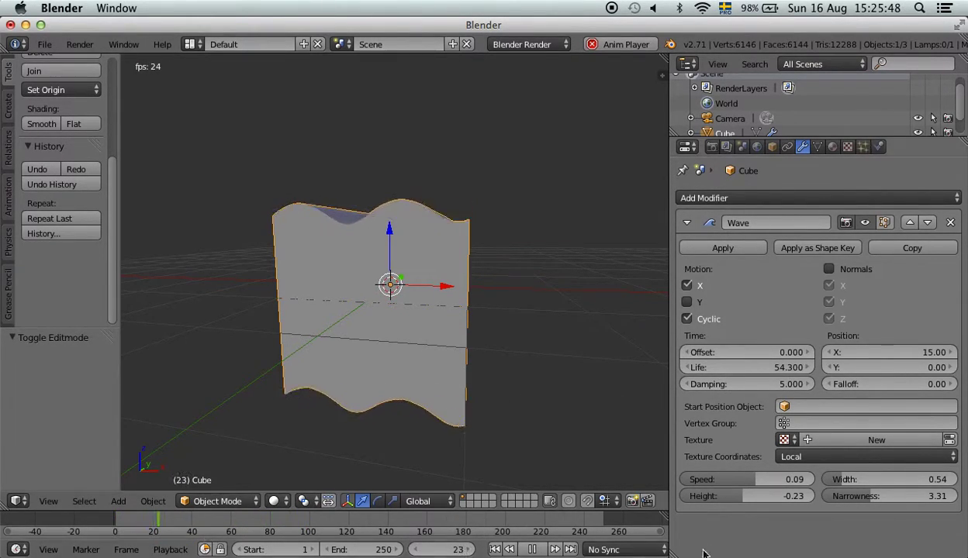
pyautogui.hotkey('alt', 'a')
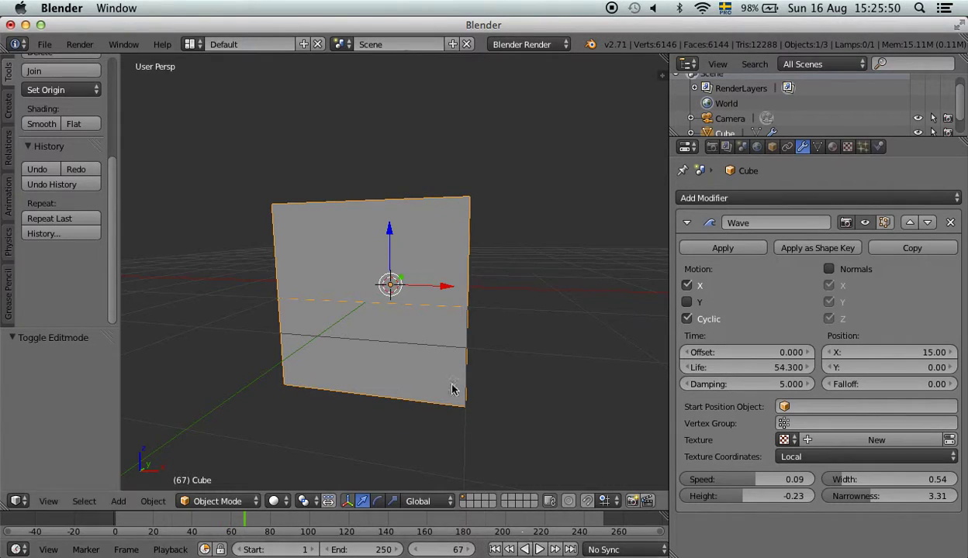
# Scrub the timeline back to frame 8 to inspect the wave deformation on the cube
pyautogui.moveTo(454, 389); pyautogui.dragTo(362, 365, button='middle')
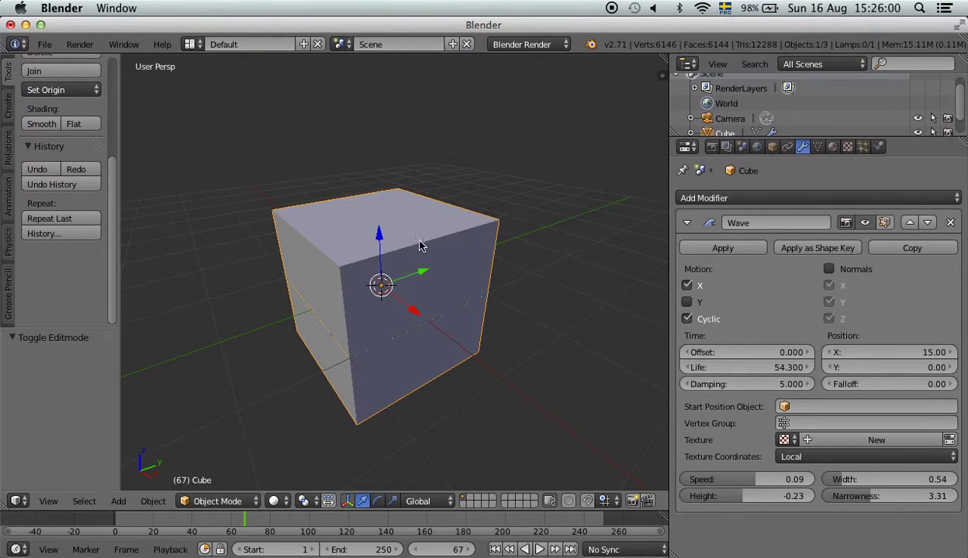
pyautogui.moveTo(348, 256); pyautogui.dragTo(440, 238, button='middle')
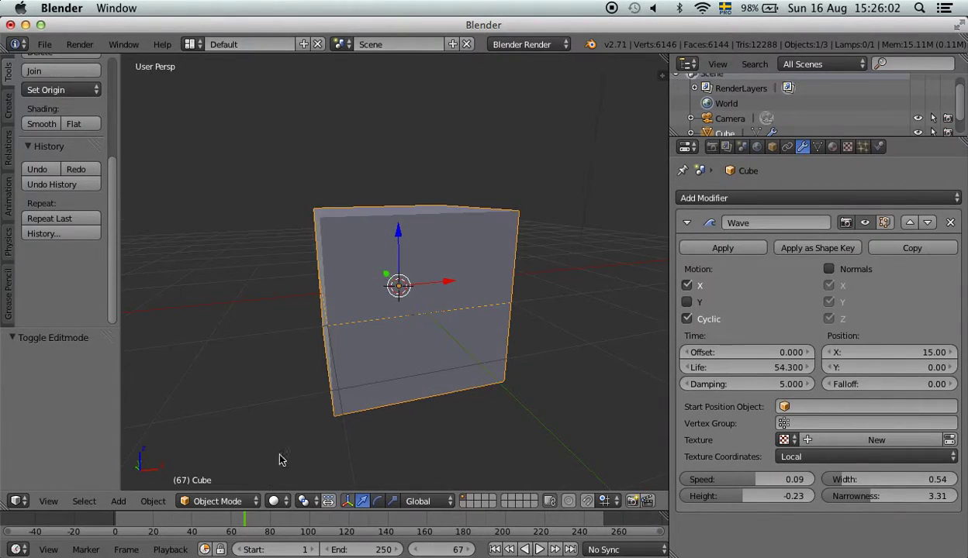
pyautogui.moveTo(213, 517); pyautogui.dragTo(141, 522)
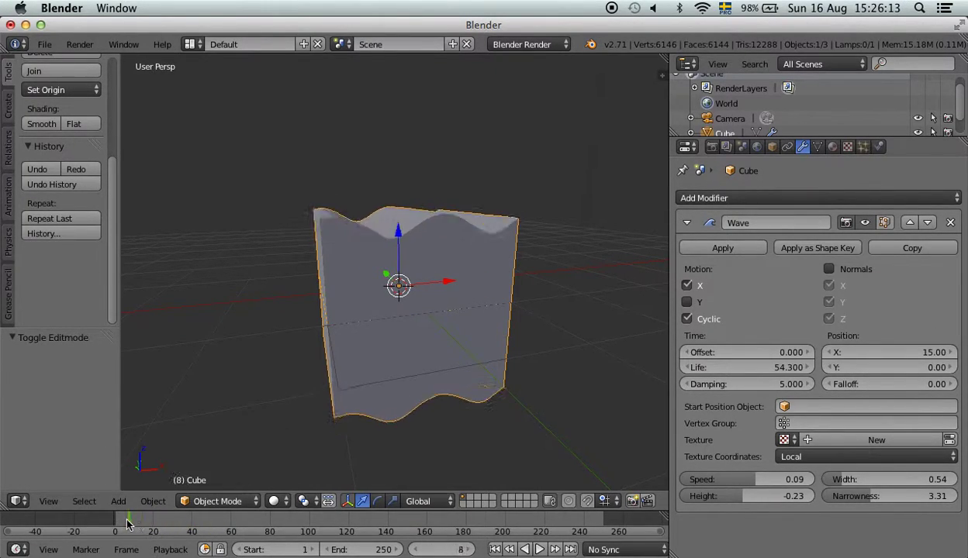